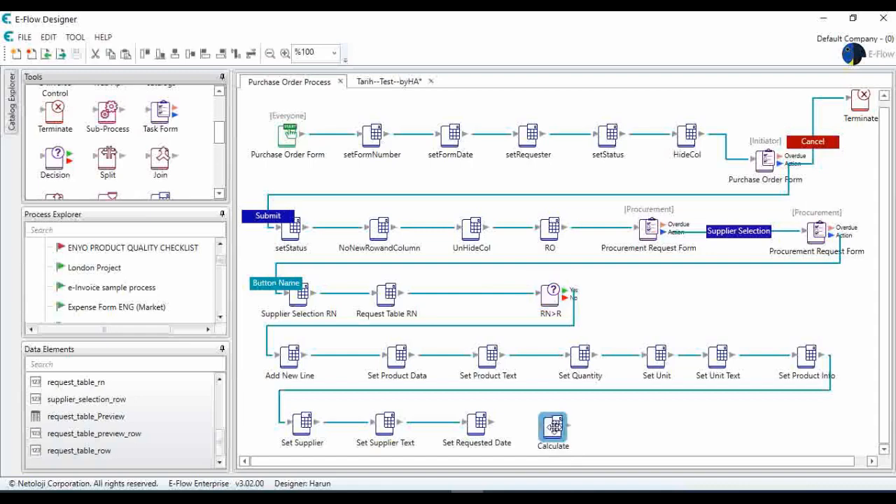
Connect Set Requested Date to the new Calculate step and set its calculated data element to supplier_selection_row.
drag(491, 429, 561, 423)
double_click(562, 423)
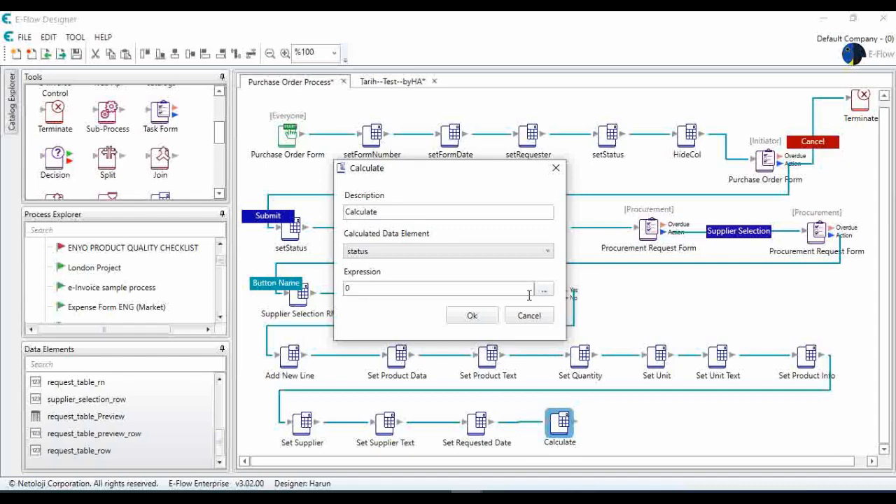
click(538, 252)
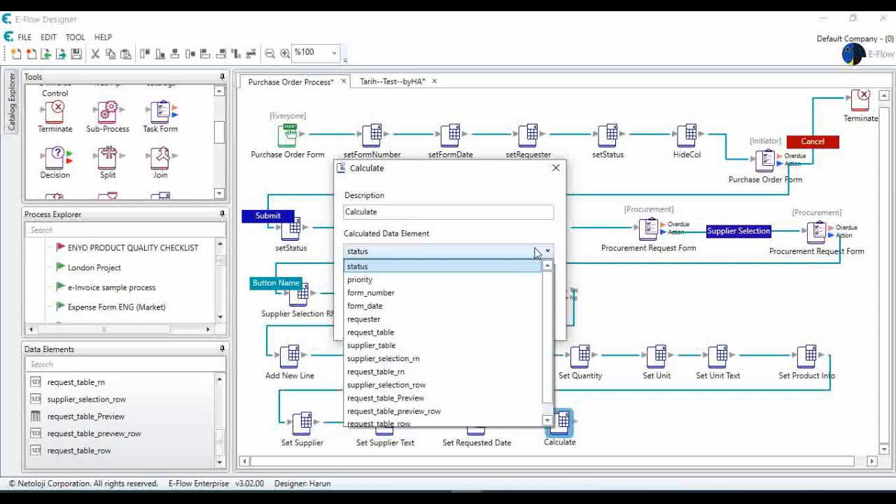
scroll(497, 360, down, 1)
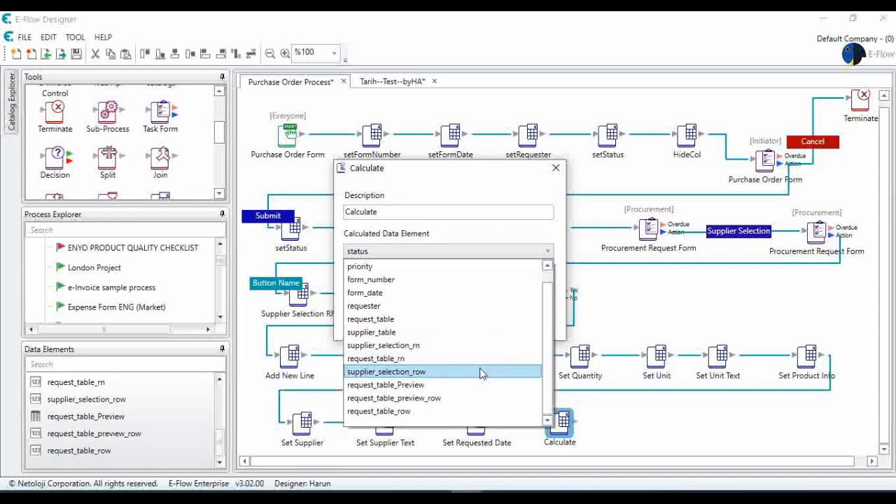
click(480, 372)
Set the Calculate step's expression to %supplier_selection_row%+1.
click(543, 290)
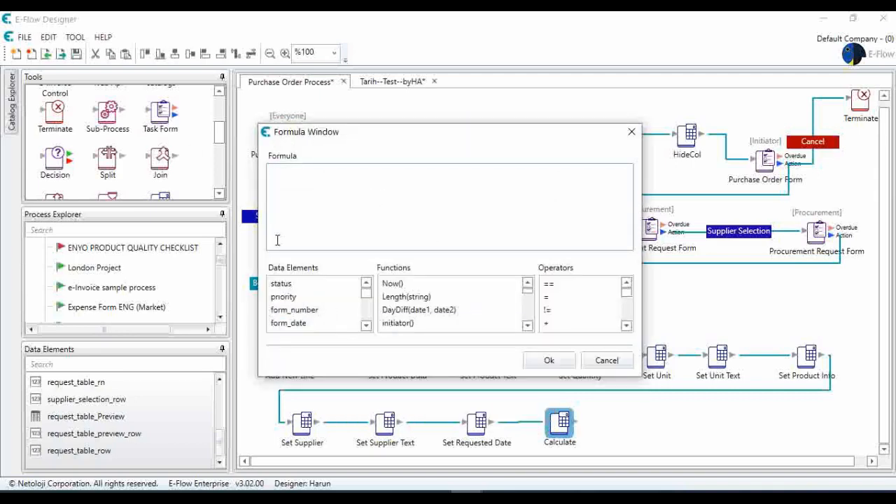
scroll(360, 308, down, 8)
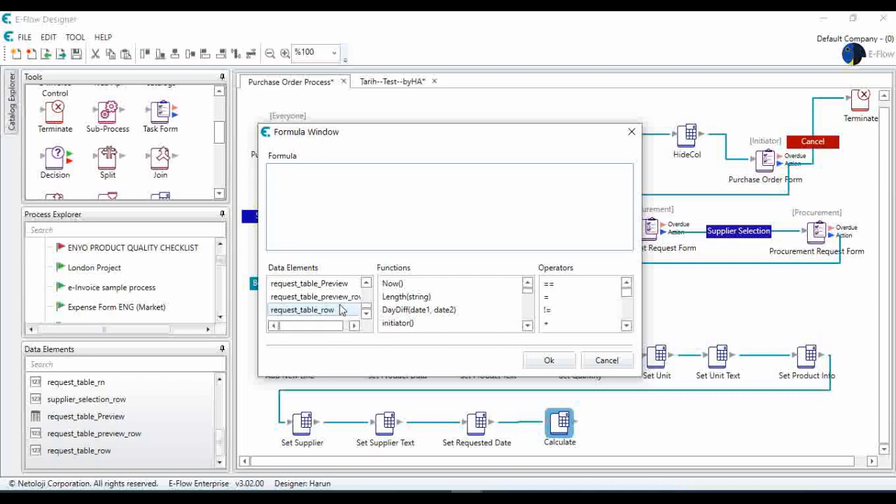
click(366, 283)
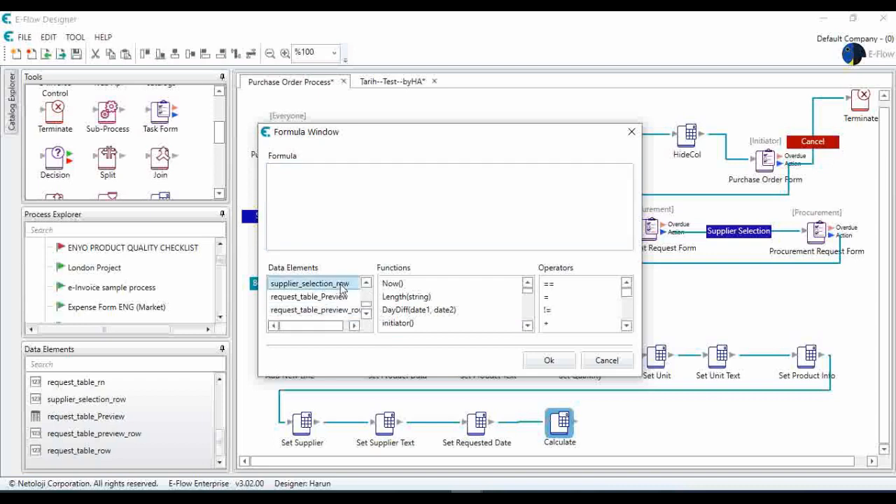
double_click(341, 283)
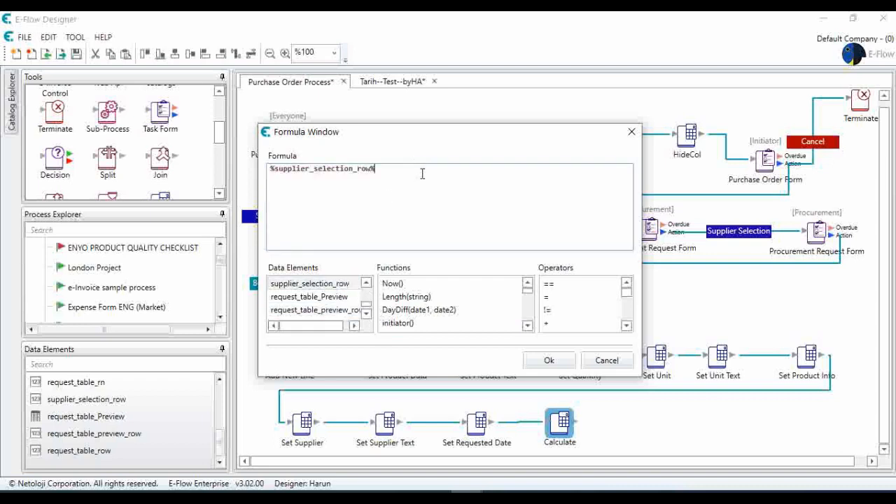
text(+1)
click(545, 360)
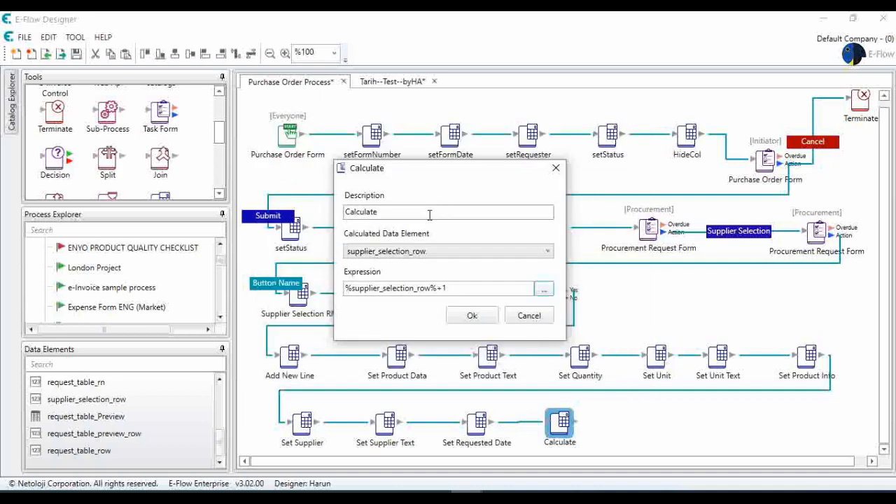
Set the Calculate step's description to "Supplier Selection Row+1" and confirm its settings.
drag(430, 213, 289, 207)
text(S)
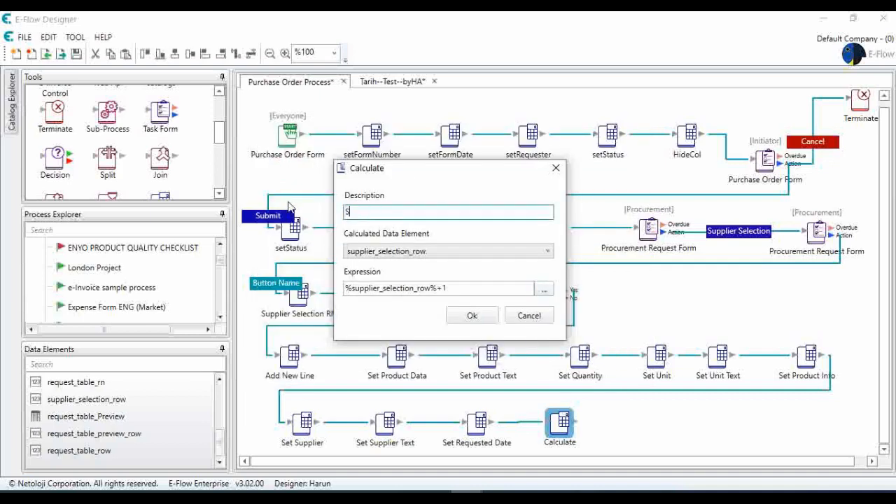
text(upplier Selection Row+1)
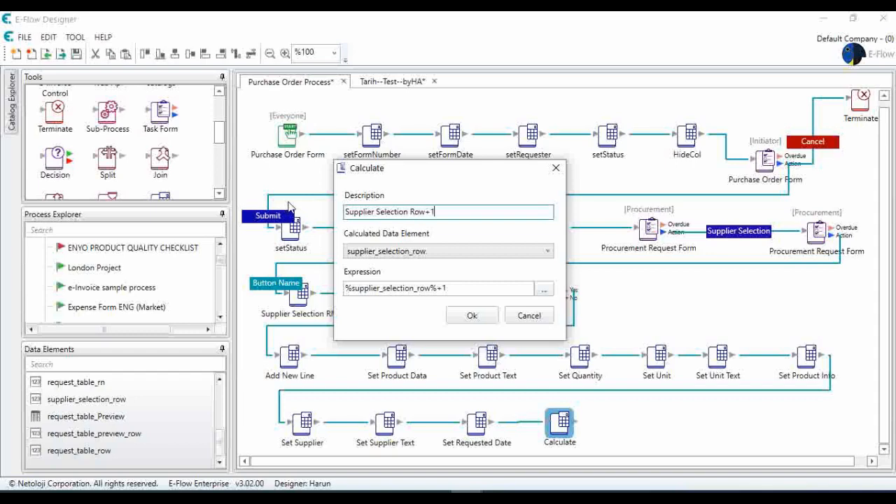
click(471, 316)
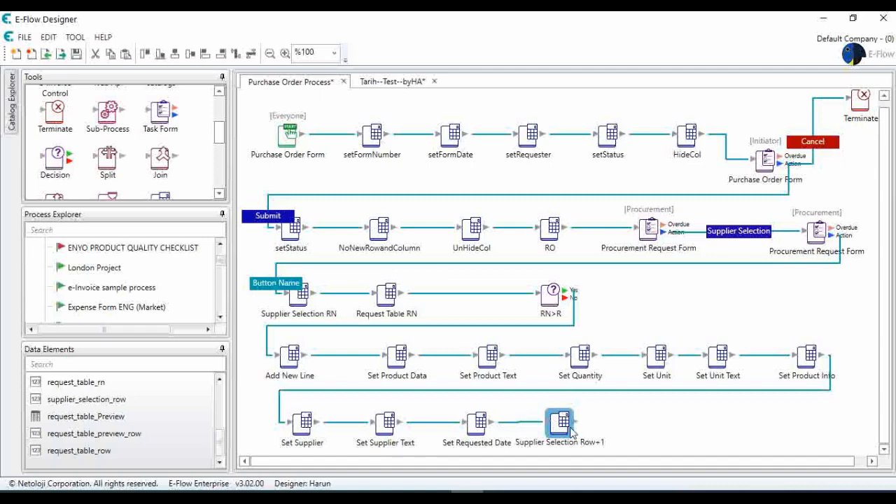
Add another Calculate step after Supplier Selection Row+1, connect the two, and line the new step up in the row.
drag(171, 202, 631, 421)
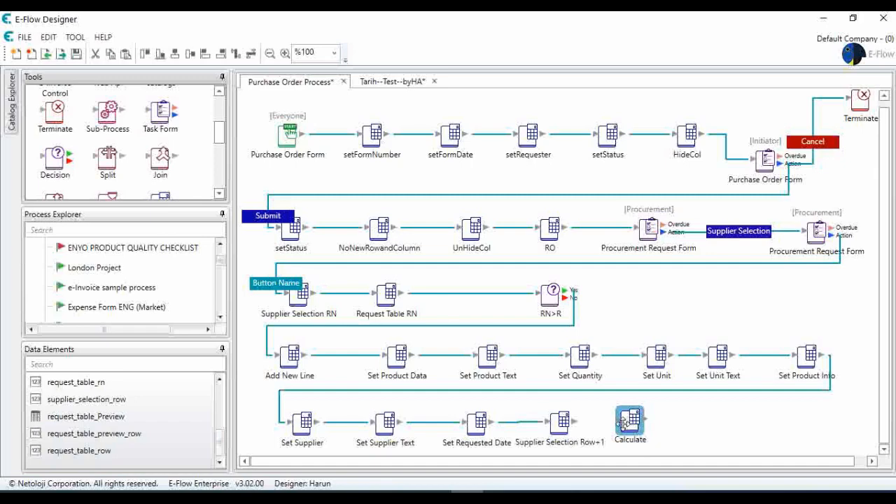
drag(625, 423, 634, 428)
drag(574, 421, 636, 426)
drag(637, 425, 643, 426)
drag(447, 397, 692, 455)
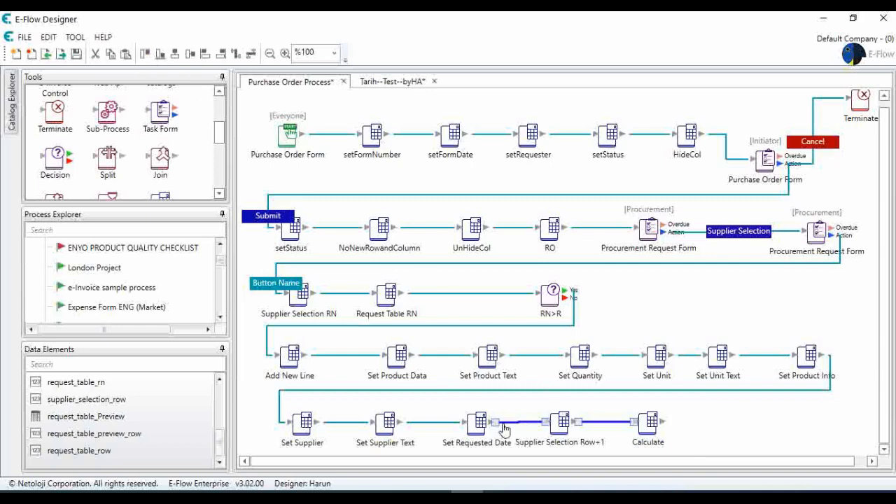
Set the calculated data element of the new Calculate step to request_table_preview_row.
double_click(648, 421)
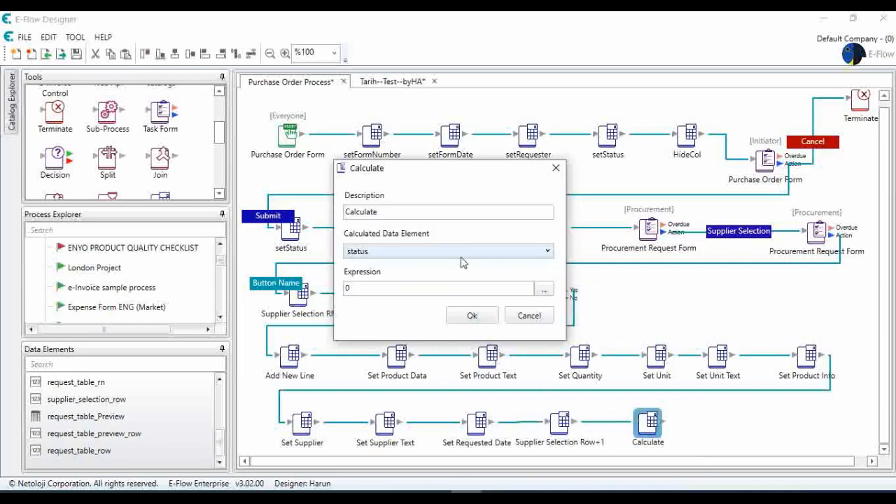
click(460, 253)
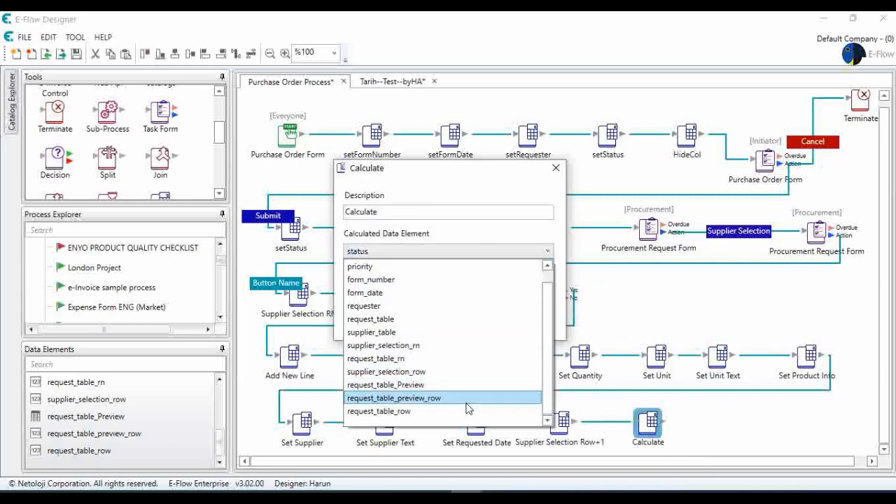
click(466, 404)
click(404, 210)
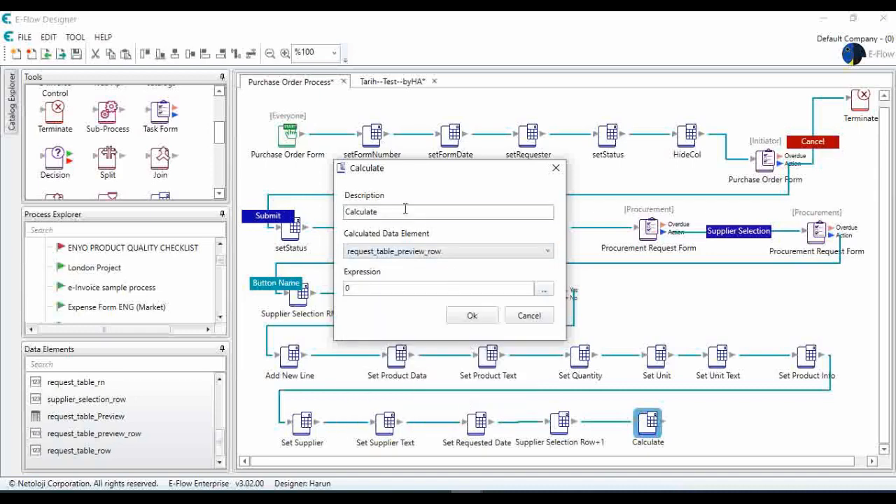
Set the Calculate step's expression to %request_table_preview_row%+1.
click(544, 289)
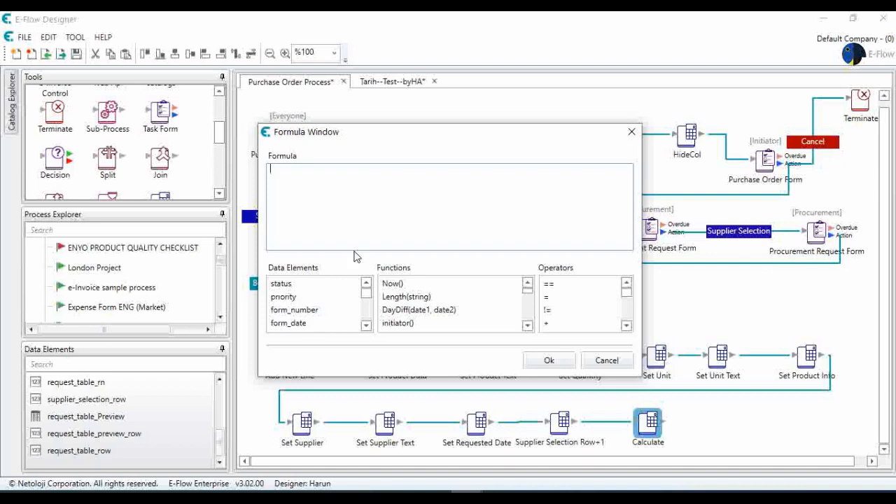
scroll(367, 314, down, 2)
scroll(370, 322, down, 2)
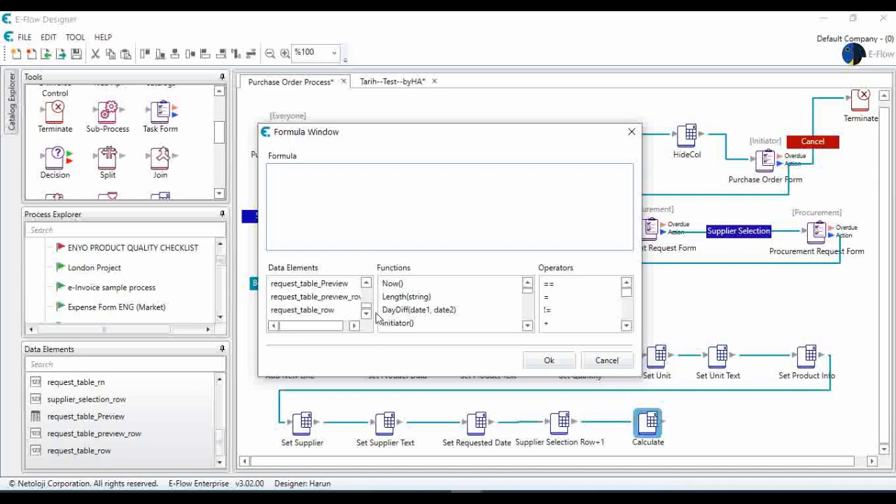
double_click(353, 298)
click(429, 171)
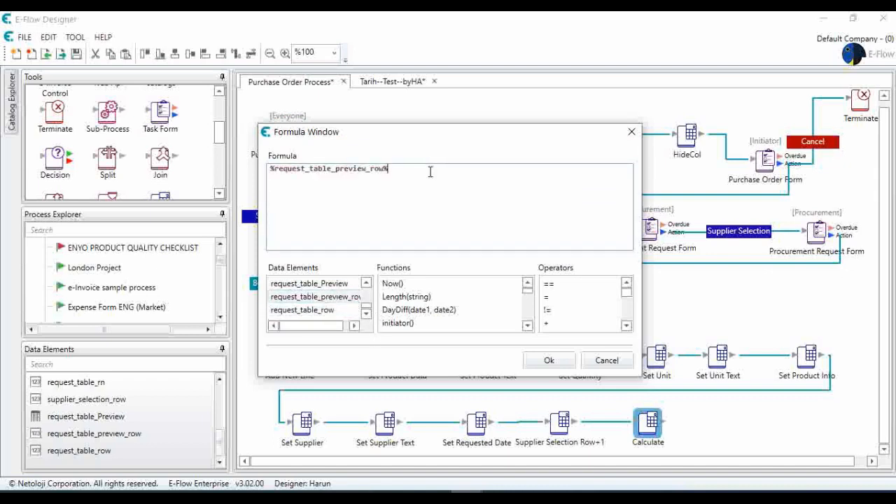
text(*)
click(549, 360)
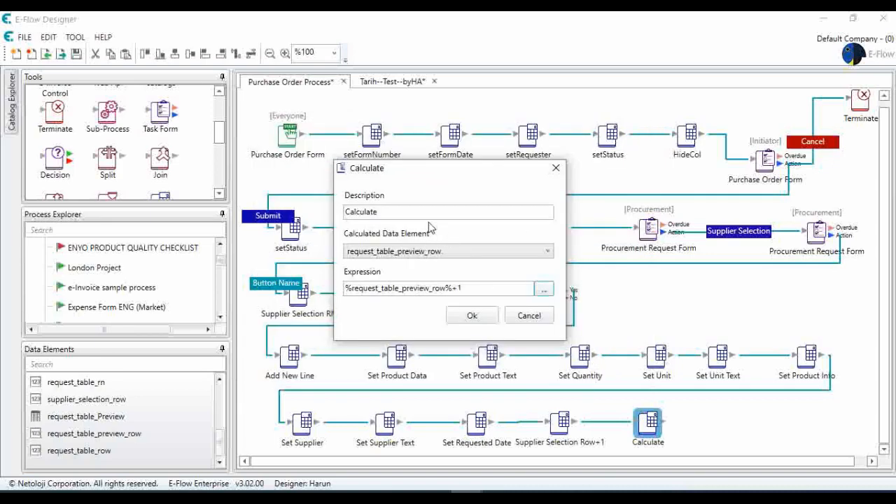
Set the Calculate step's description to "Req Table Preview Row+1" and confirm its settings.
drag(414, 213, 298, 217)
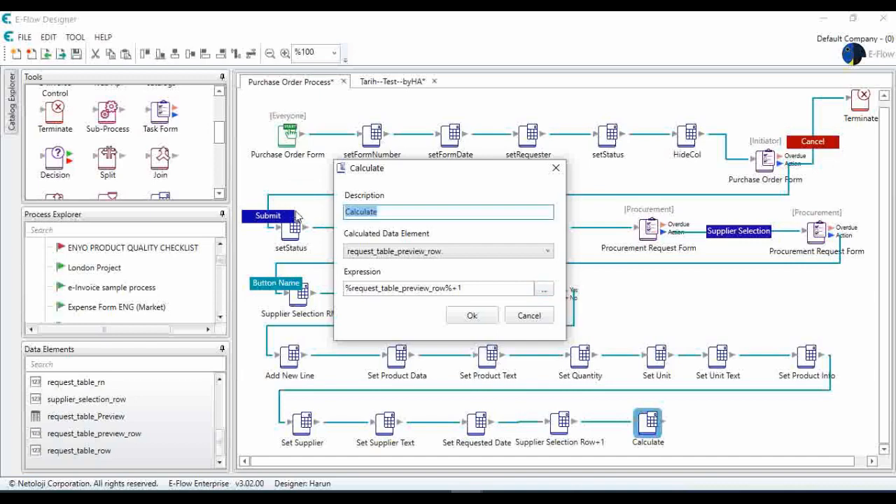
text(Req Table Preview)
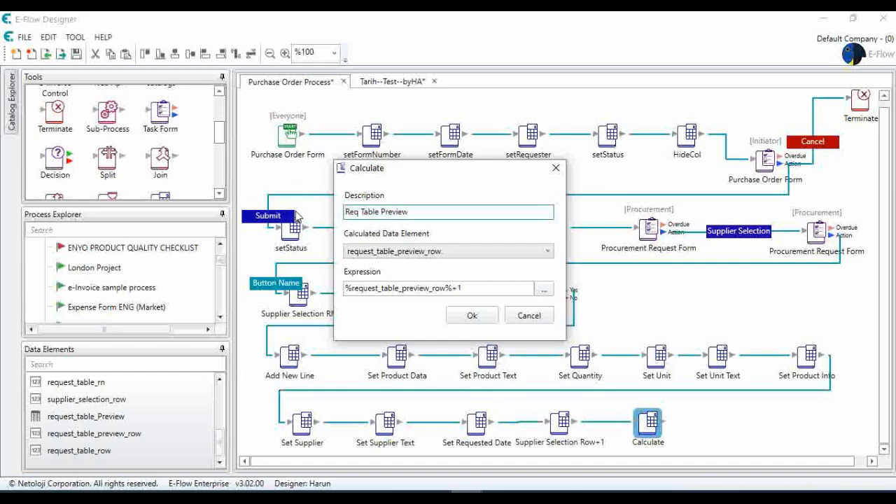
text( row+1)
click(472, 315)
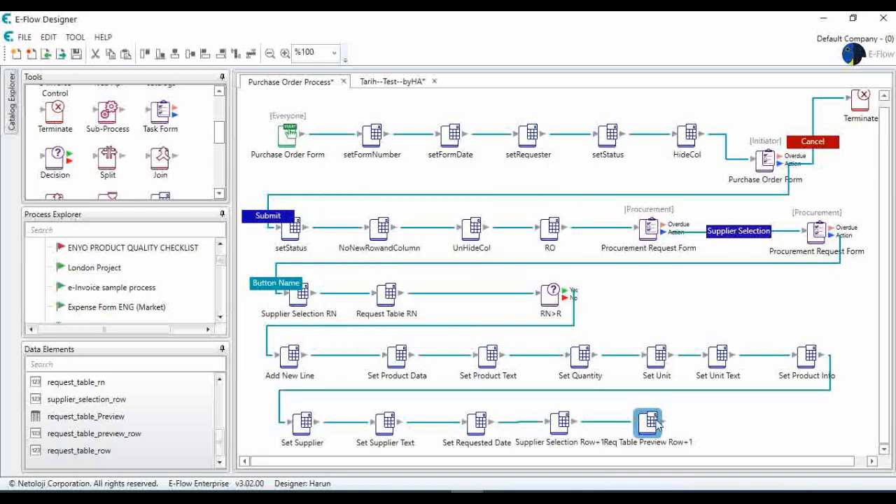
Space Req Table Preview Row+1 away from its neighbour, connect it back to the RN>R decision, and save the process.
drag(648, 421, 664, 421)
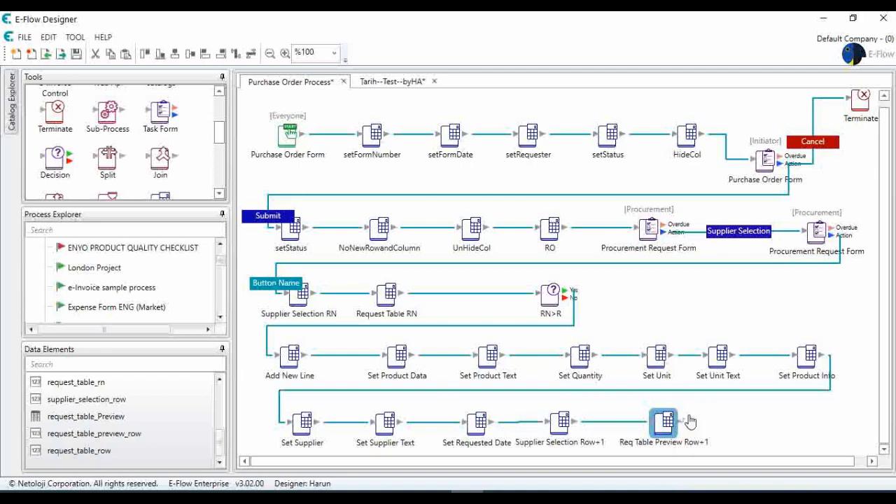
mouse_move(689, 420)
mouse_down()
mouse_move(662, 344)
mouse_move(599, 307)
mouse_move(558, 298)
mouse_up()
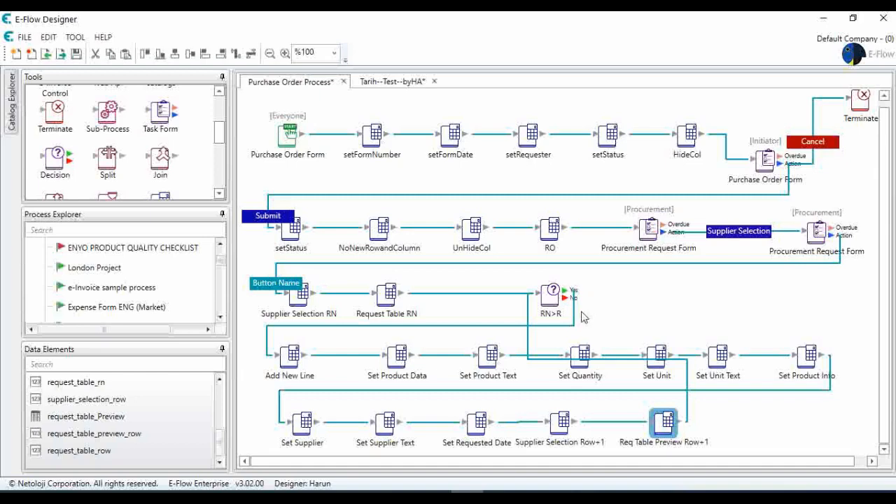
click(74, 56)
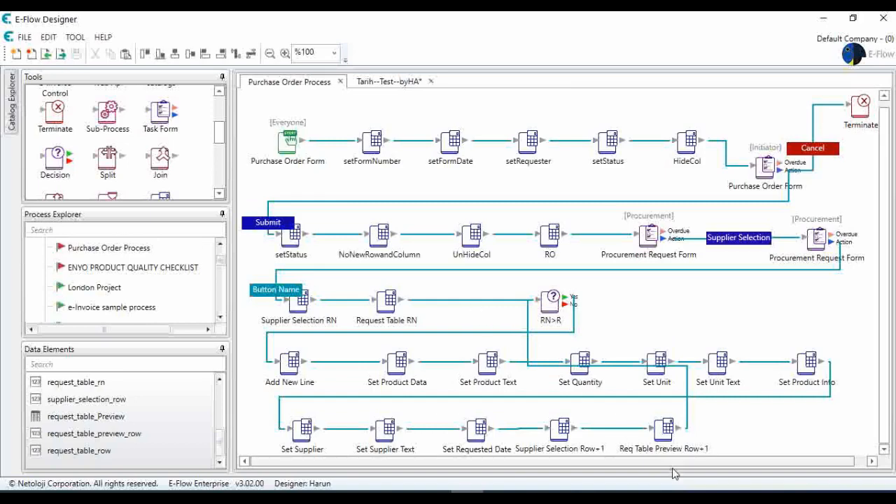
right_click(709, 492)
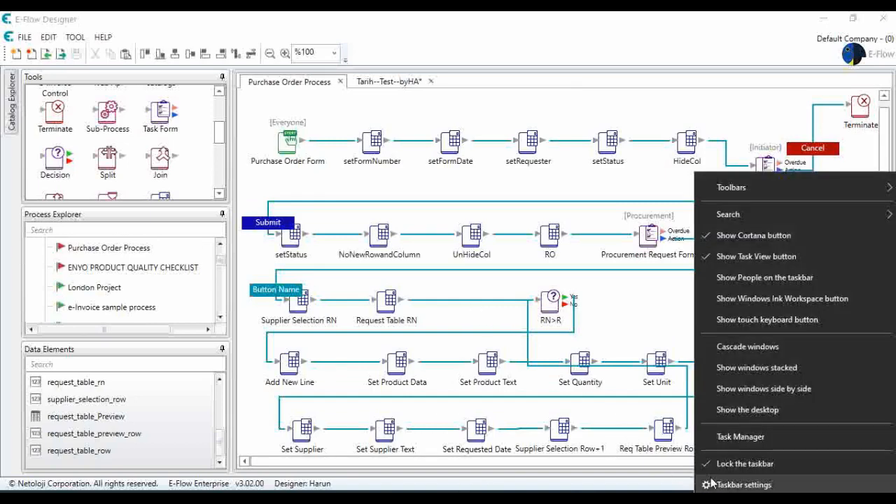
click(711, 484)
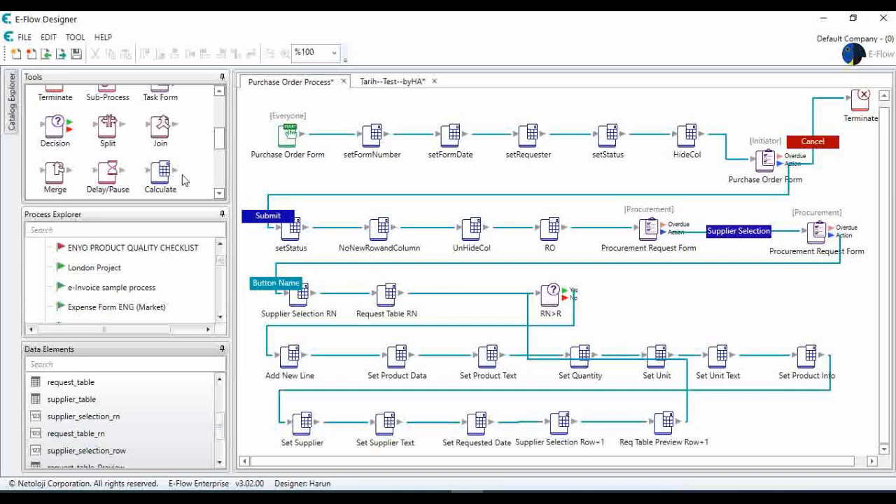
Add a Calculate step beside the RN>R decision and set its calculated data element to request_table_row.
drag(163, 175, 638, 297)
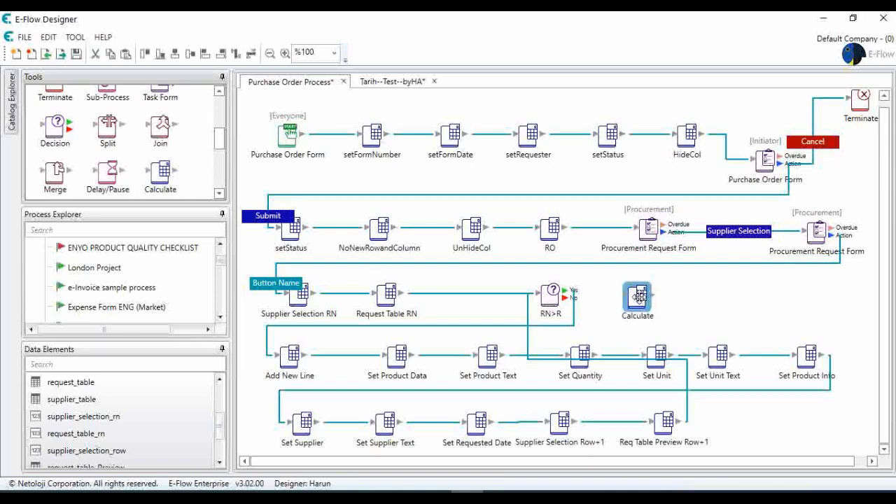
double_click(639, 297)
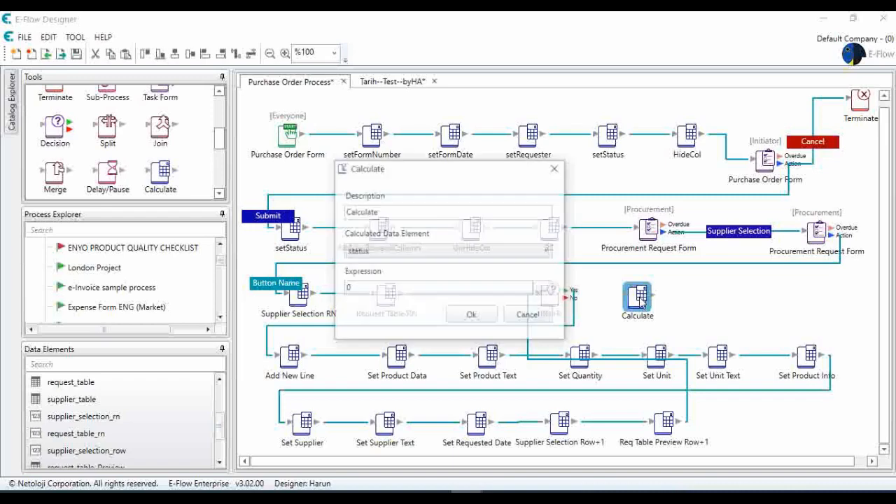
click(436, 253)
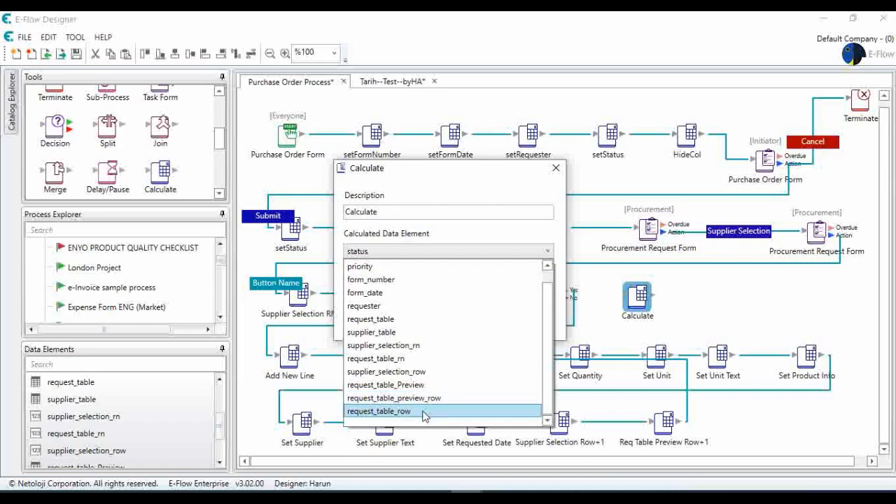
click(426, 411)
Set the Calculate step's expression to %request_table_row%+1.
click(546, 290)
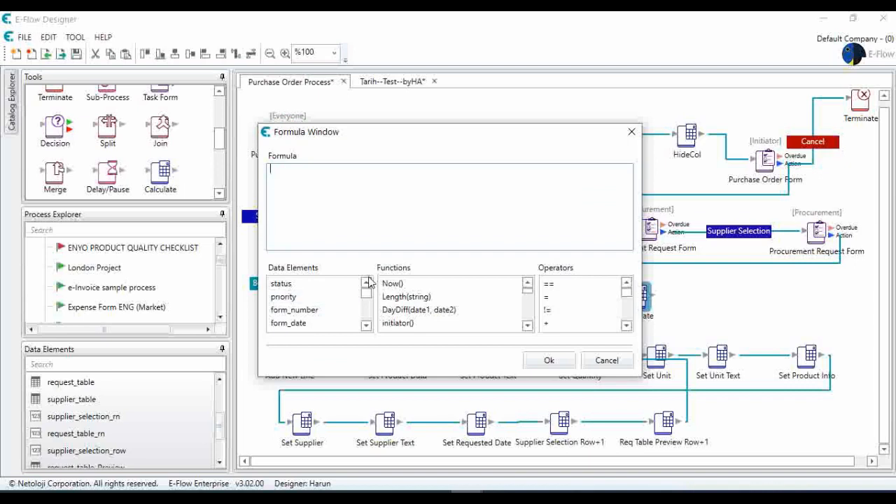
drag(366, 294, 372, 328)
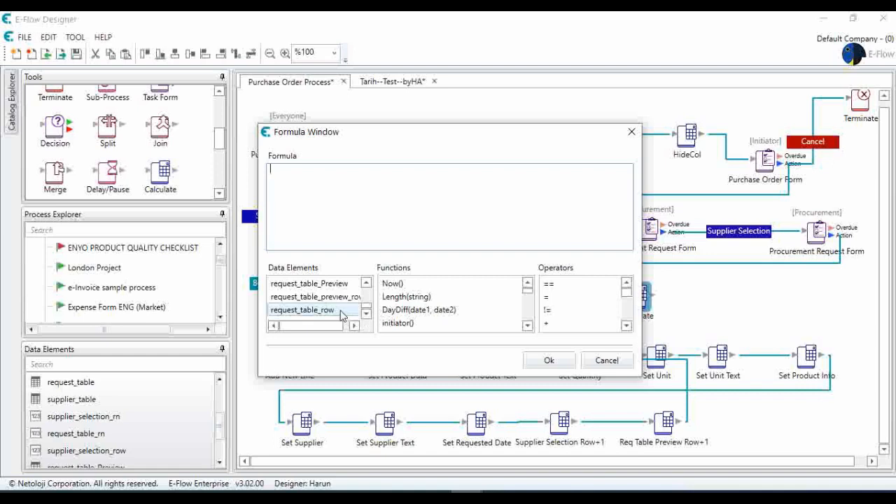
double_click(341, 310)
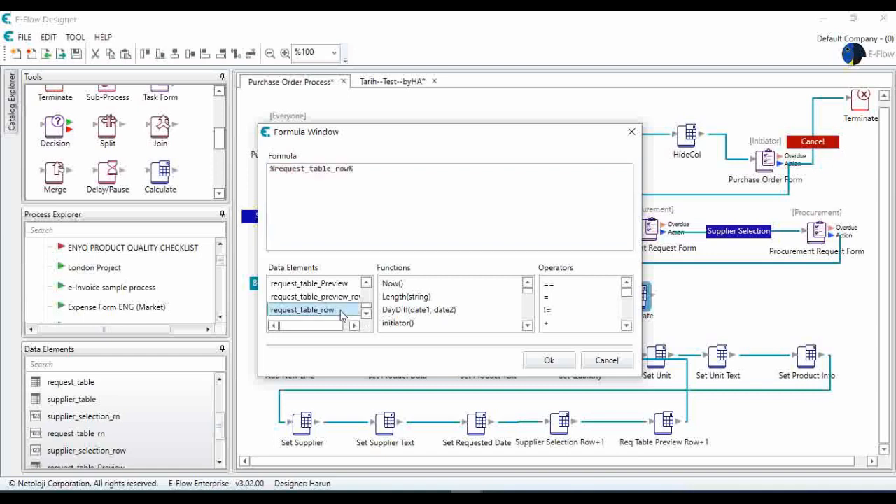
click(391, 173)
text(+1)
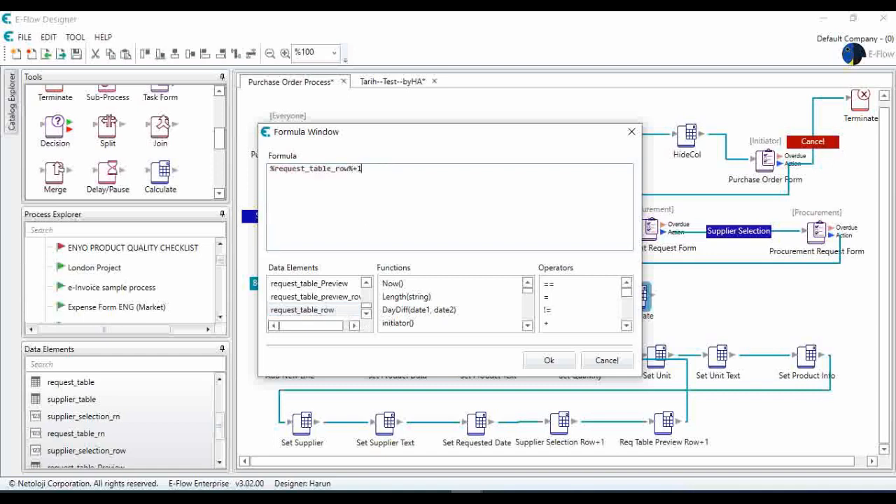
click(543, 359)
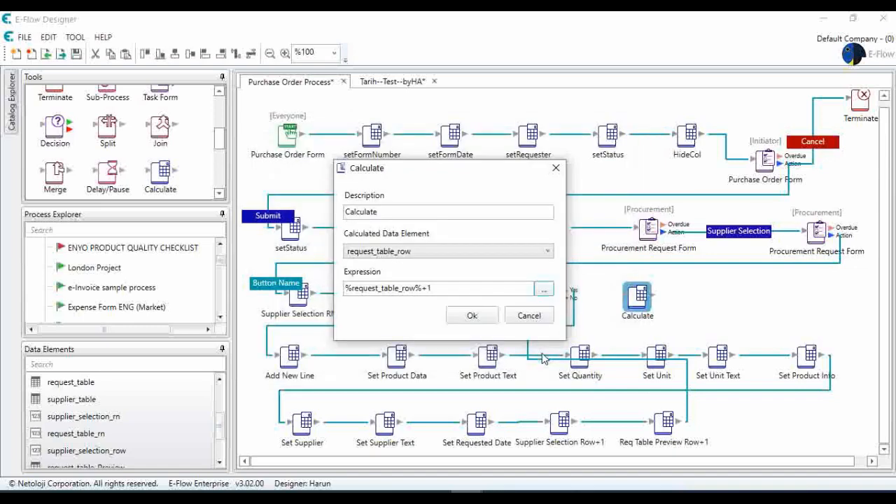
Set the Calculate step's description to "Req Table Row + 1" and confirm its settings.
double_click(413, 212)
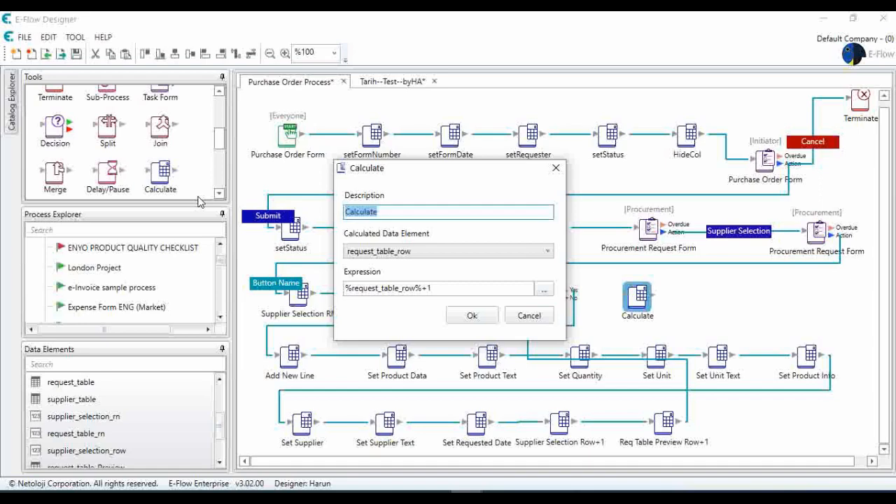
text(Req Table Row)
text(+ 1)
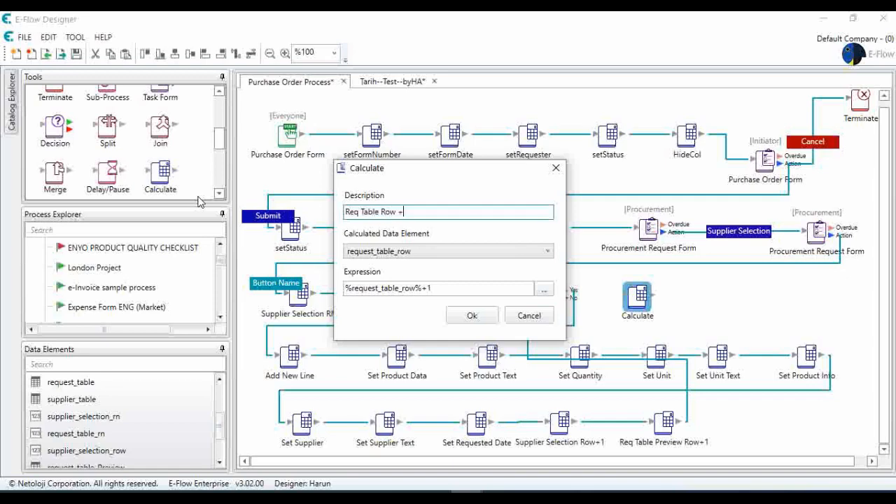
click(472, 315)
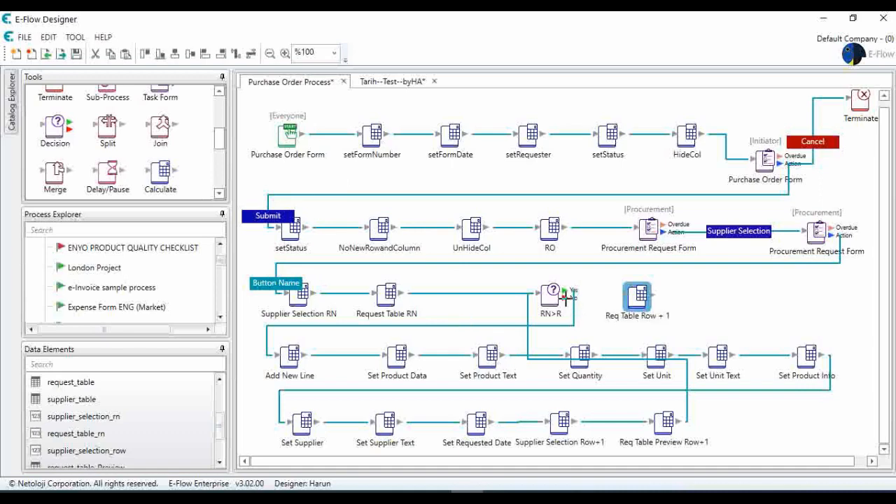
Connect the No output of RN>R to Req Table Row + 1 and add a connected Decision step after it.
drag(566, 298, 642, 299)
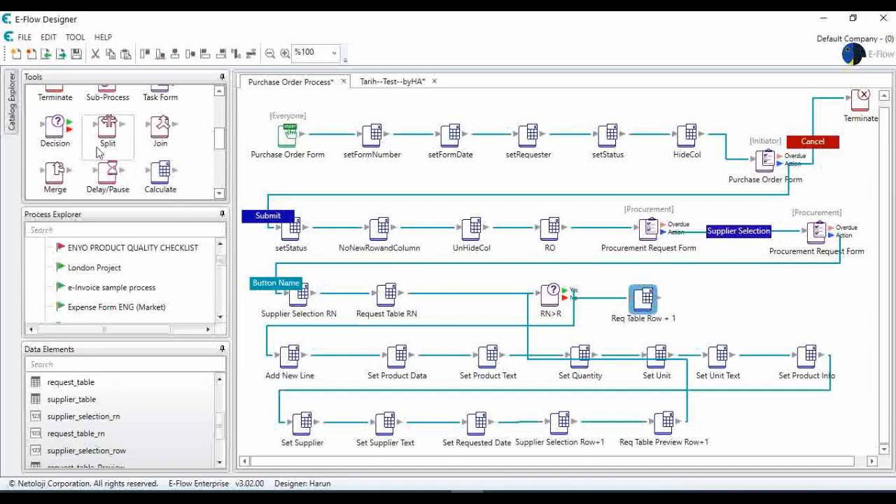
drag(59, 137, 719, 301)
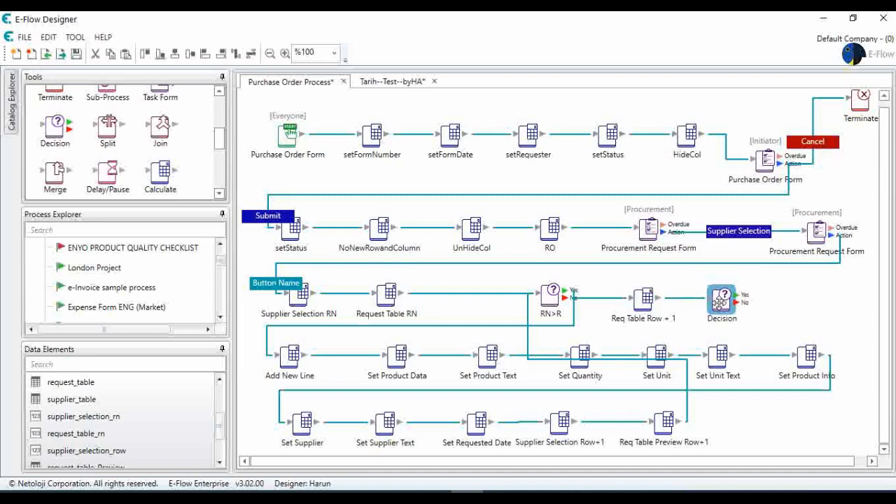
double_click(720, 301)
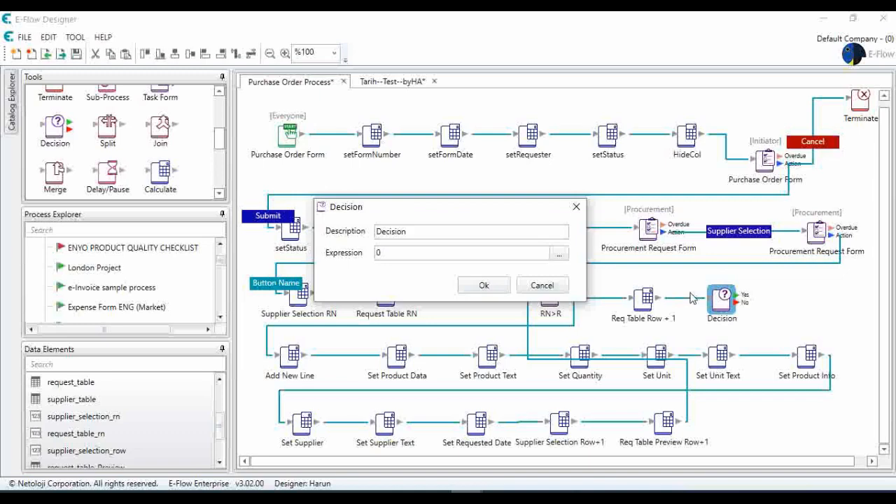
Set the new Decision step's expression to %request_table_rn%>%request_table_row%.
click(559, 254)
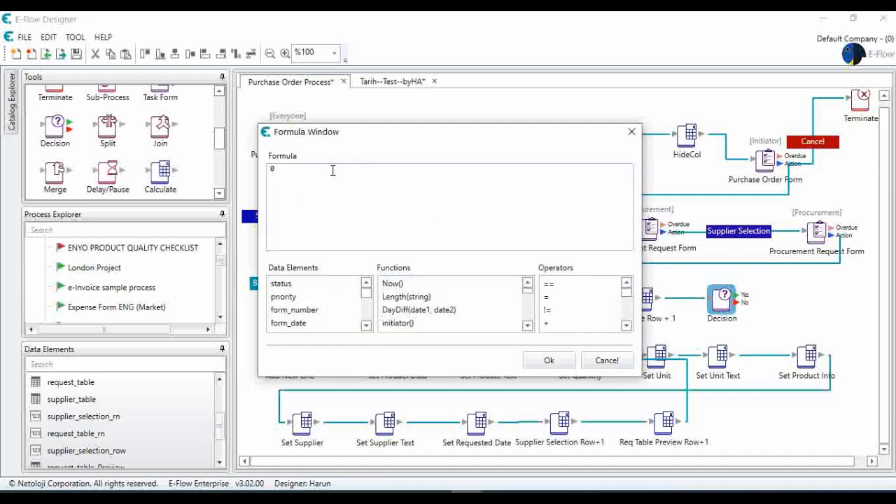
drag(333, 172, 137, 178)
key(BackSpace)
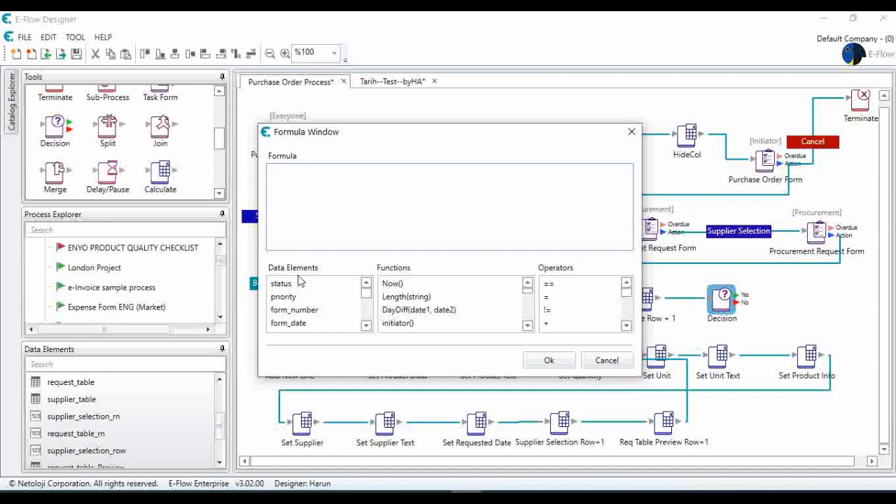
click(366, 325)
click(365, 324)
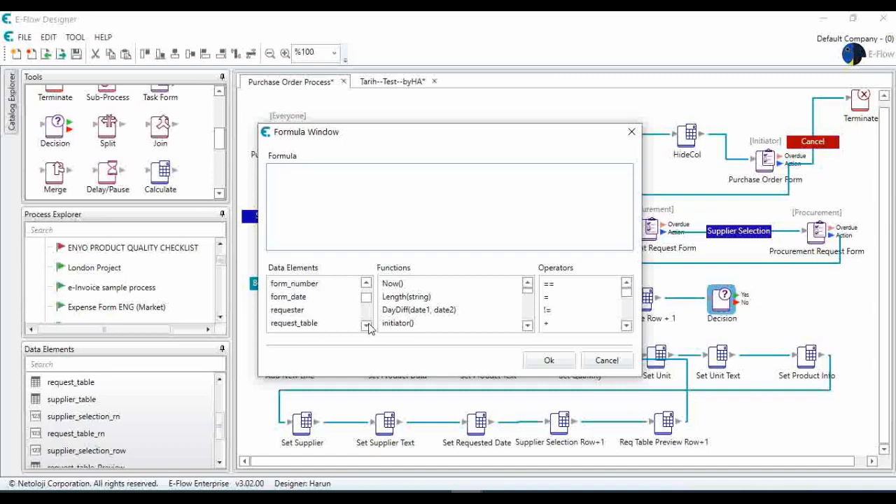
click(366, 324)
click(365, 325)
click(366, 325)
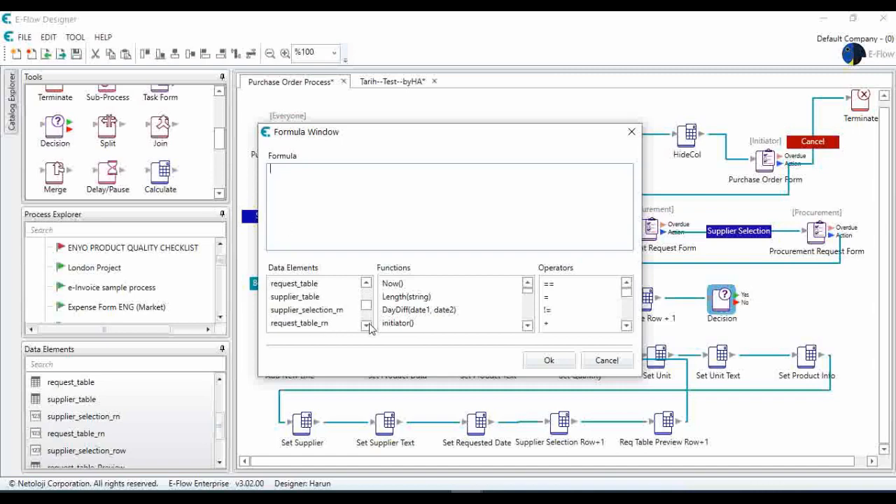
double_click(326, 325)
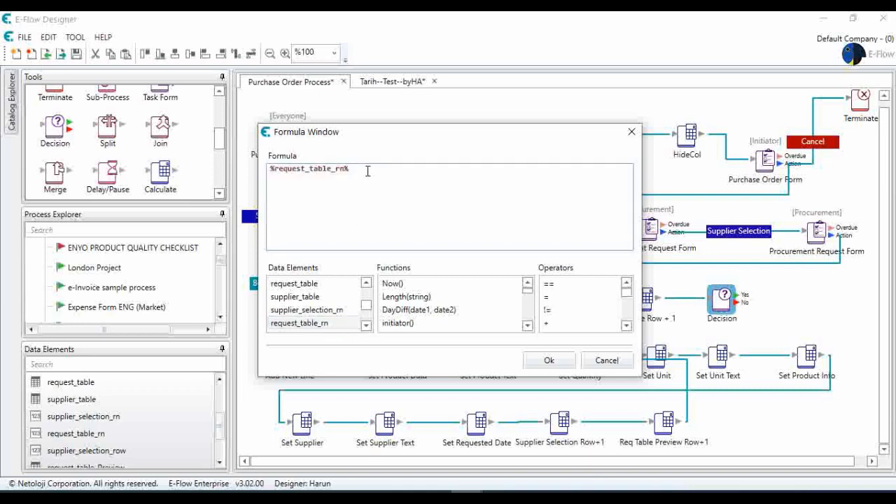
text(>)
scroll(364, 325, down, 2)
double_click(335, 311)
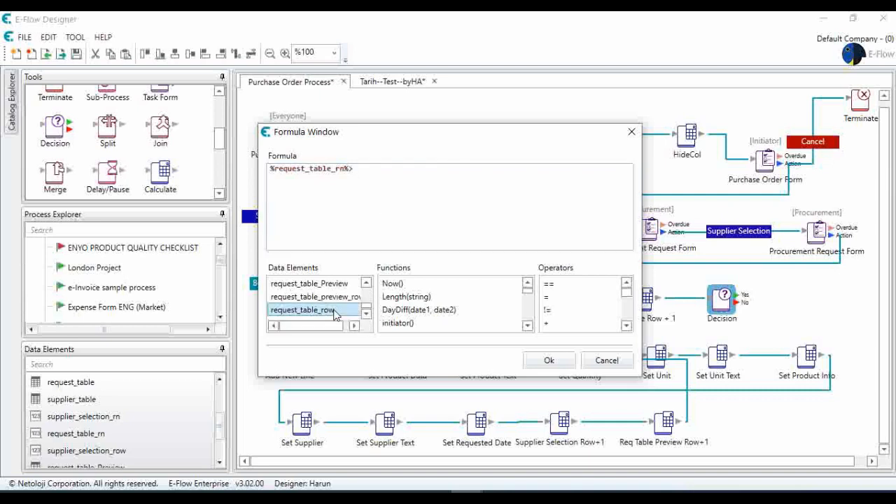
click(550, 362)
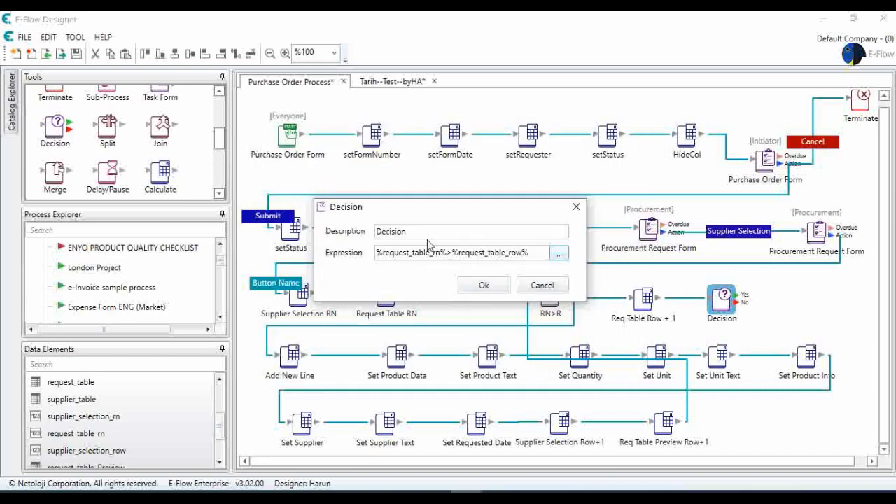
Set the Decision step's description to "Req Table RN>Req Table Row", confirm it, and space the step away from Req Table Row + 1.
text(Req)
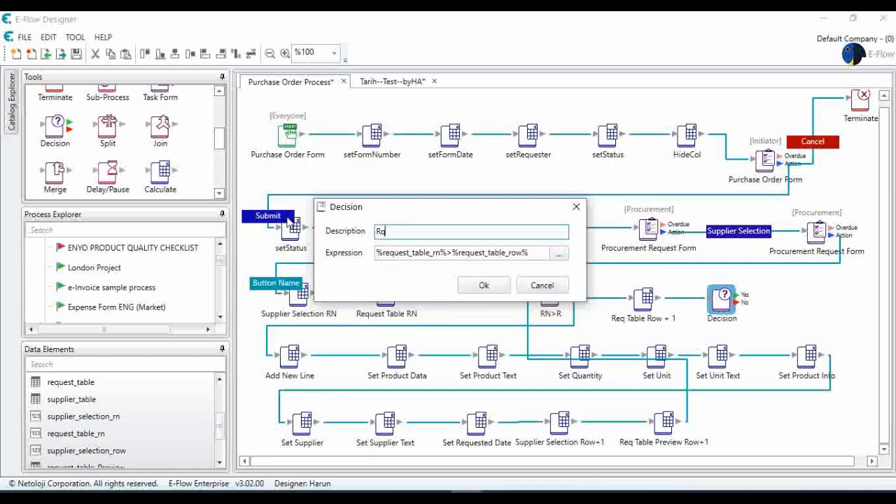
key(BackSpace)
key(BackSpace)
text(eq Table RN>Req Table R)
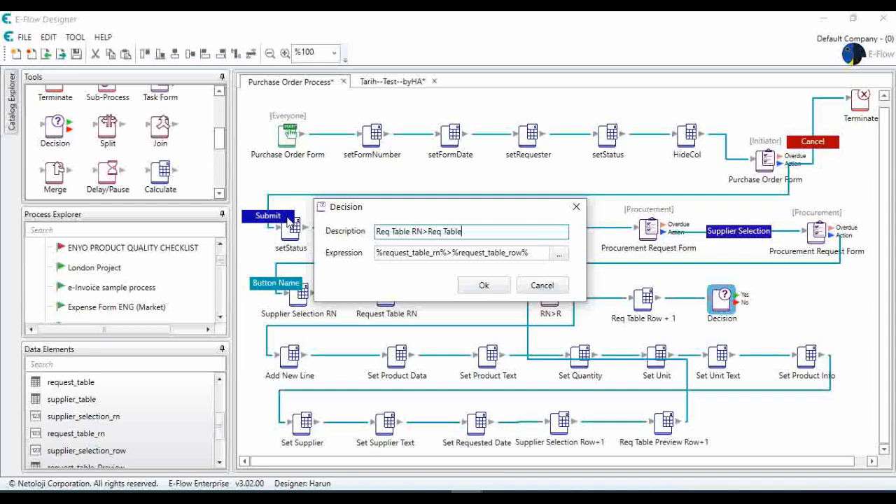
text(ow)
click(485, 286)
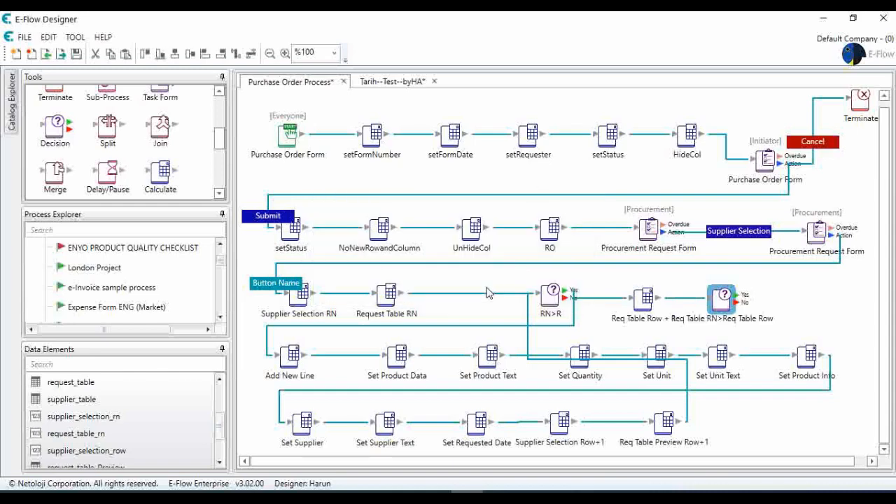
drag(722, 299, 733, 300)
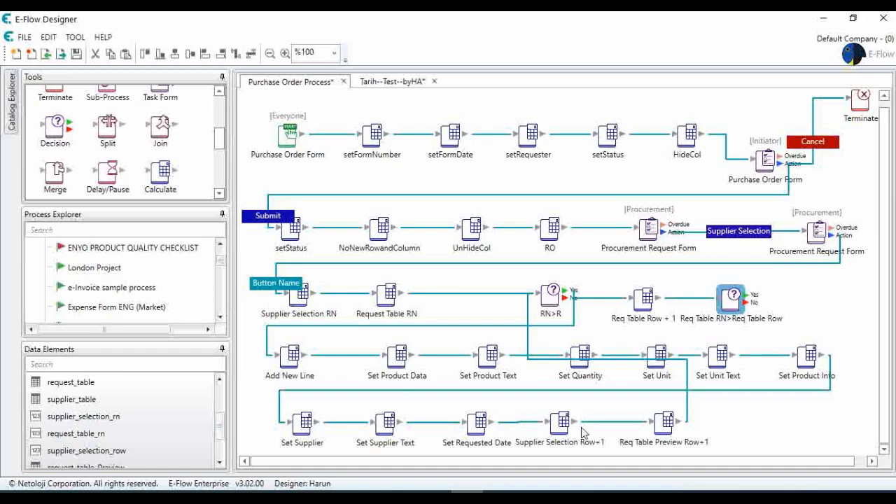
click(452, 392)
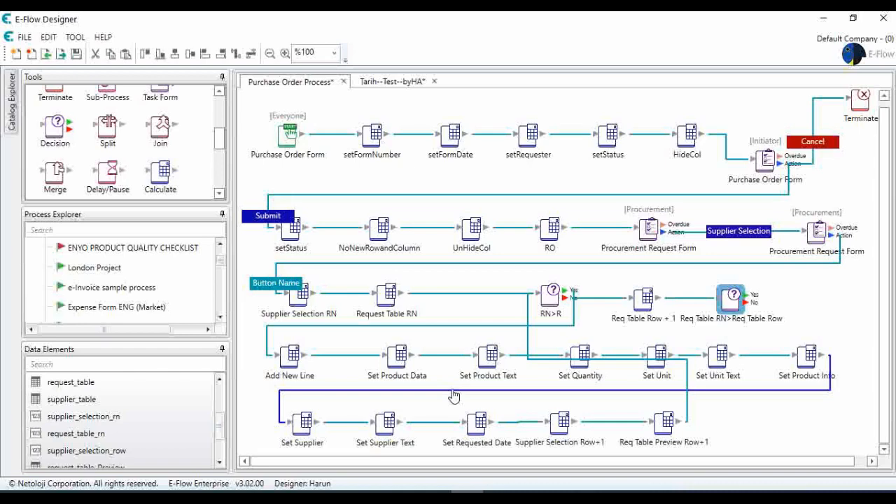
click(790, 320)
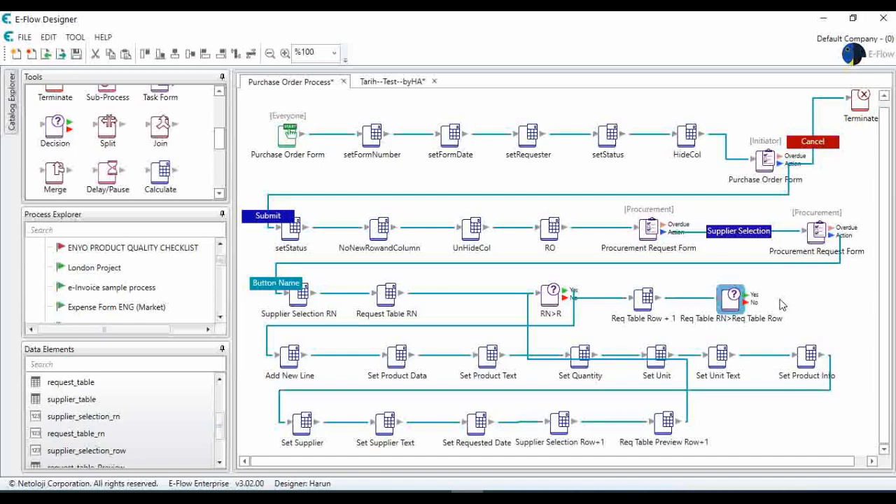
Add a Calculate step on the Yes output of Req Table RN>Req Table Row and set its calculated data element to supplier_selection_row.
drag(157, 171, 800, 300)
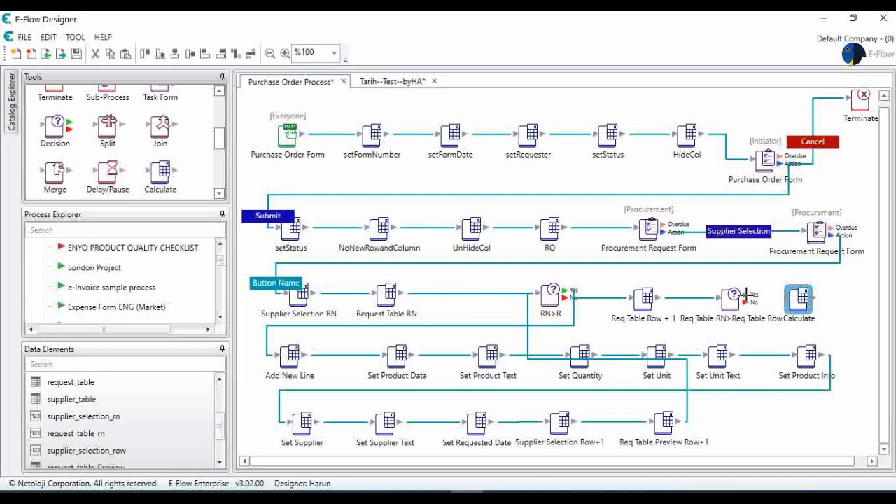
drag(752, 300, 803, 298)
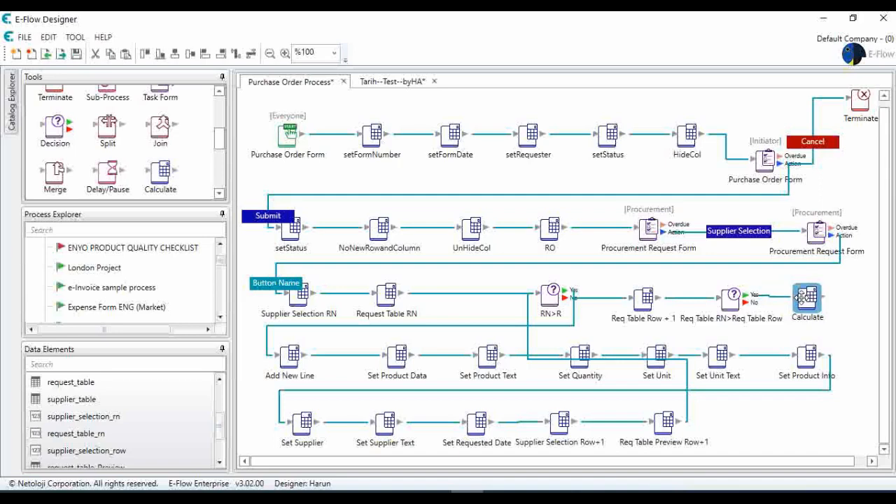
double_click(805, 298)
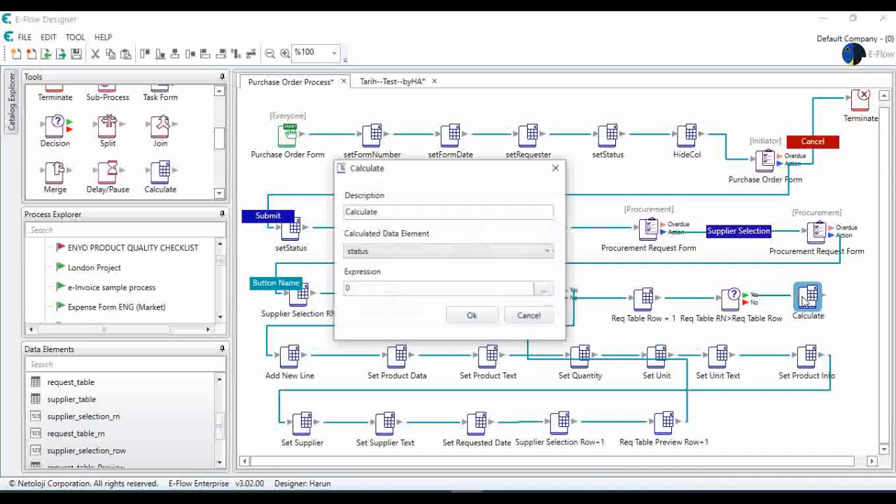
click(438, 250)
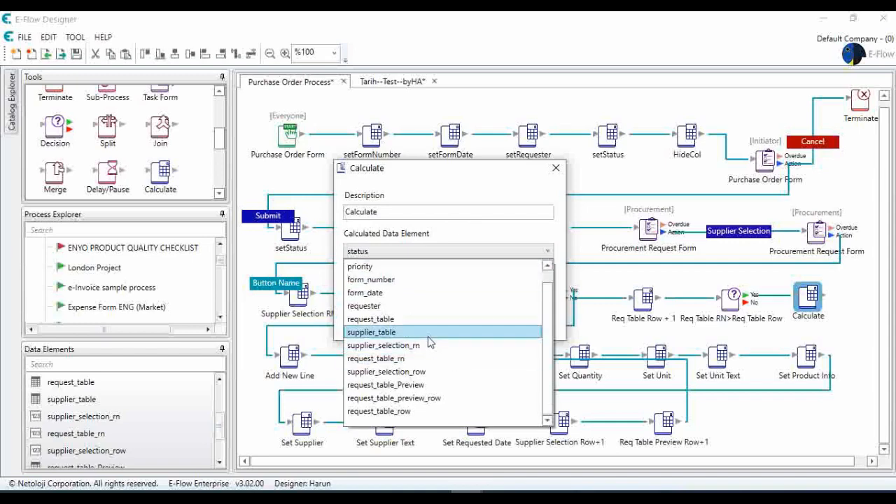
click(420, 375)
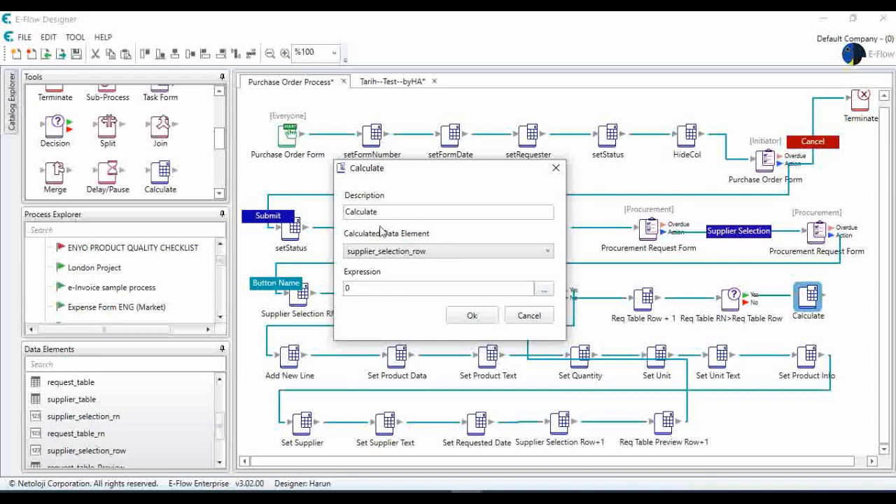
Set the Calculate step's description to "Supplier Row=0" and confirm its settings.
drag(386, 212, 265, 205)
text(S)
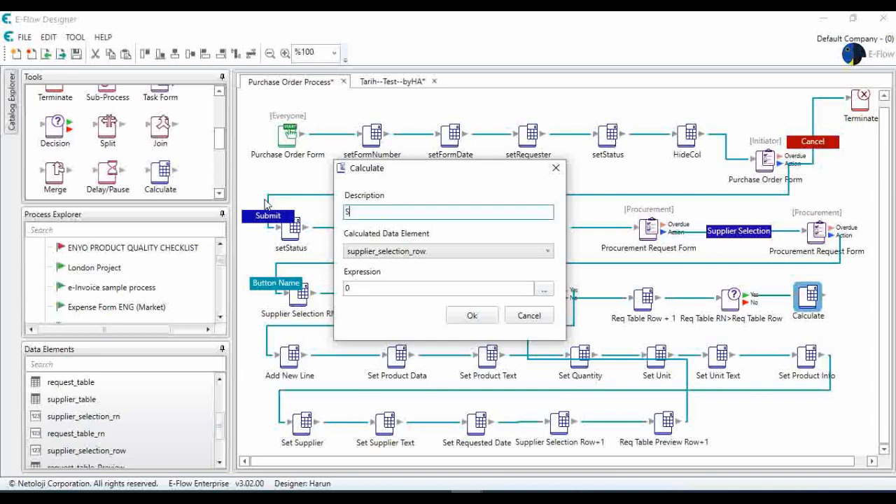
text(upplier Row=0)
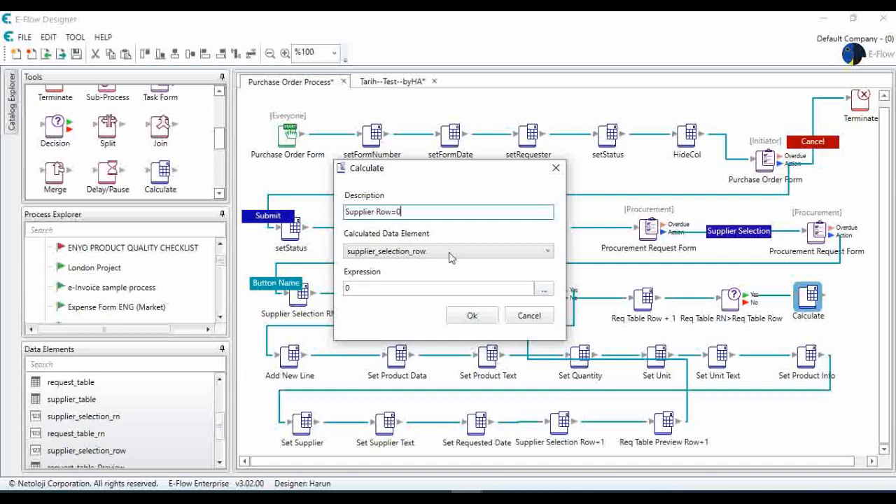
click(473, 317)
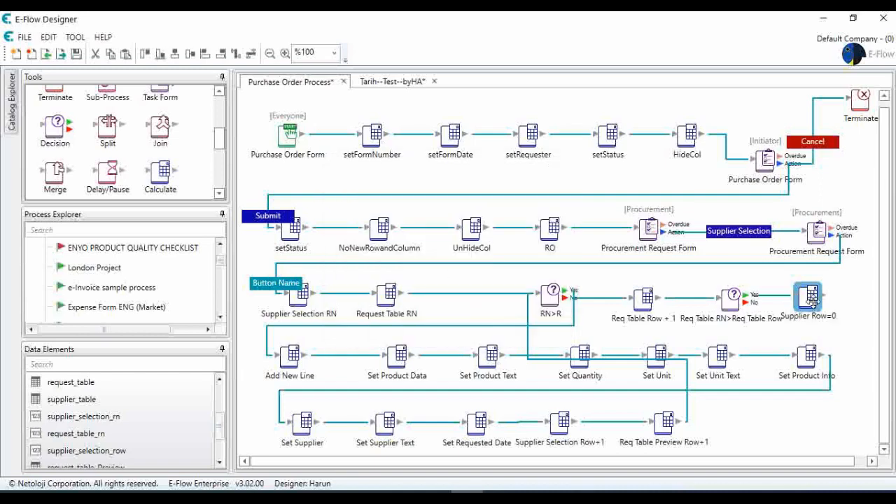
Space Supplier Row=0 away from its neighbour, connect it back to the RN>R decision, and save the process.
drag(810, 298, 826, 298)
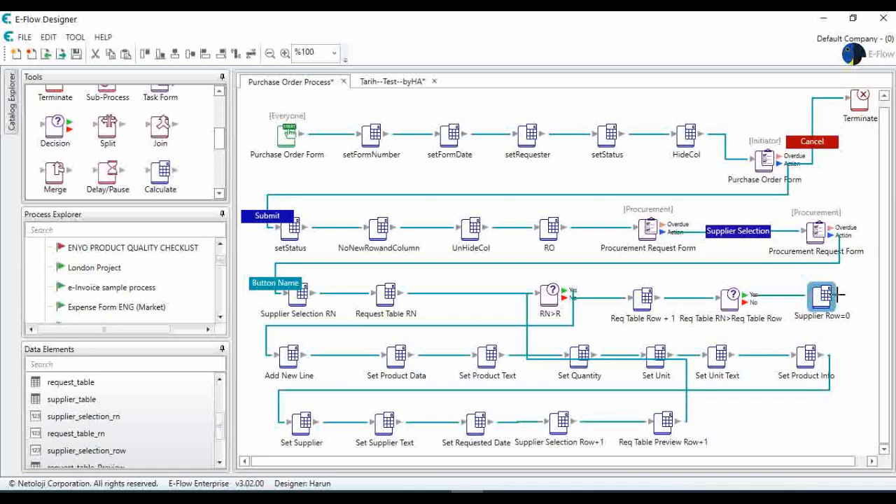
drag(839, 294, 551, 299)
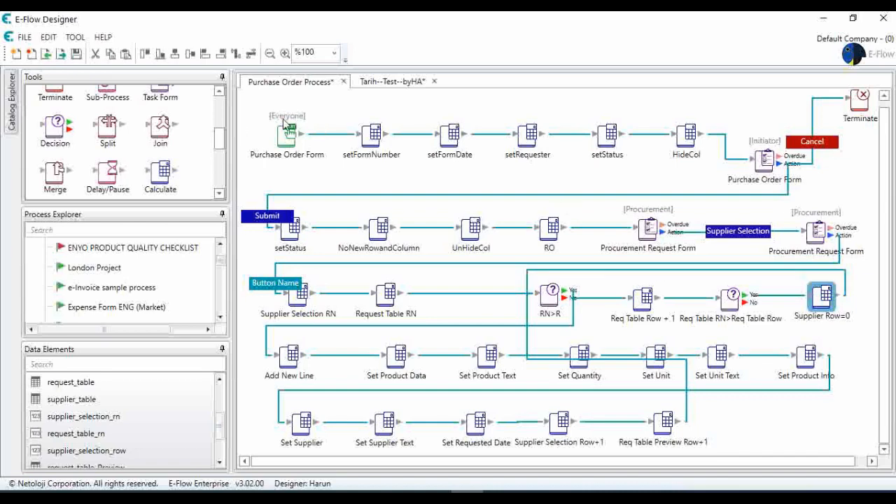
click(77, 55)
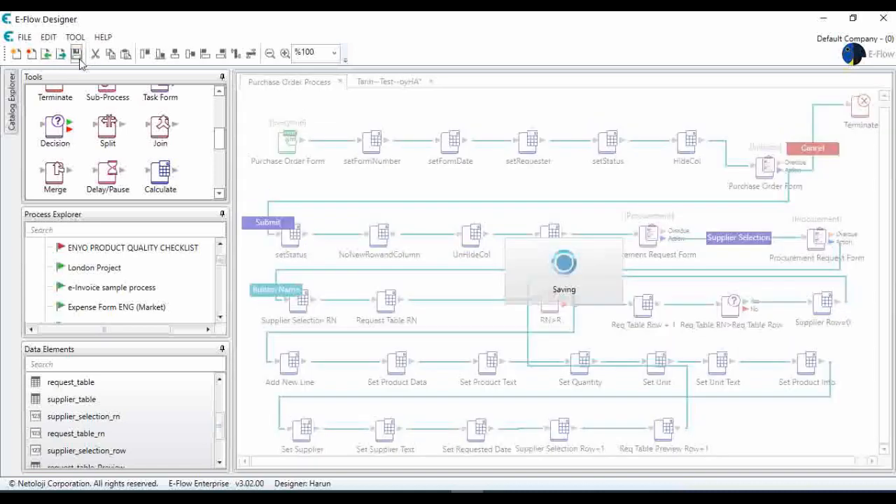